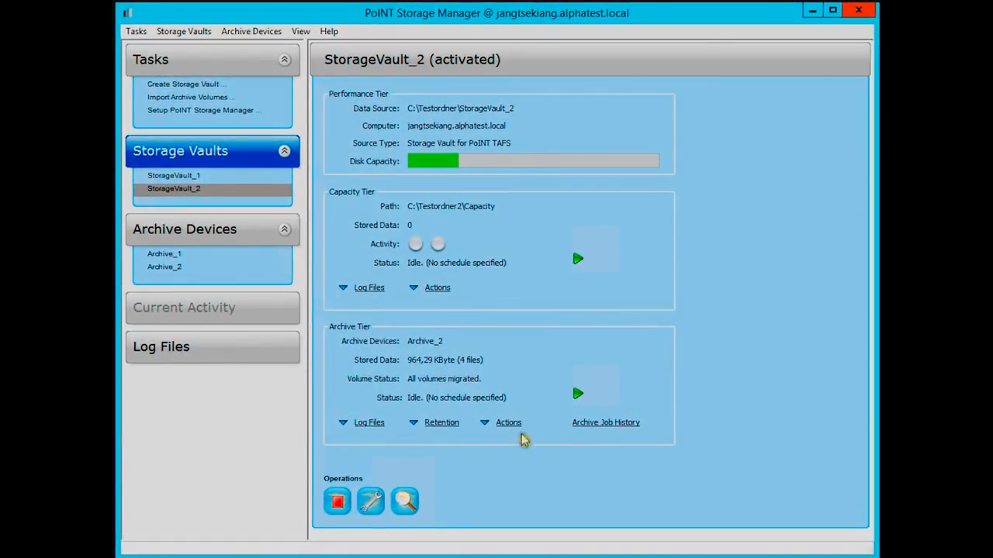
# Step: Open the configuration of StorageVault_2 at the migration policies between the Performance Tier and the Capacity Tier
pyautogui.click(376, 504)
pyautogui.click(407, 526)
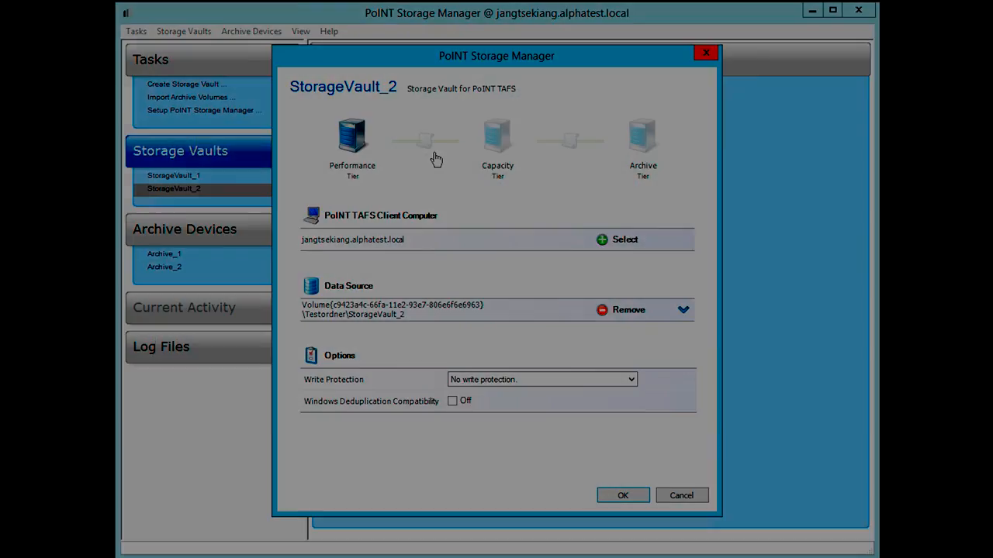
pyautogui.click(436, 156)
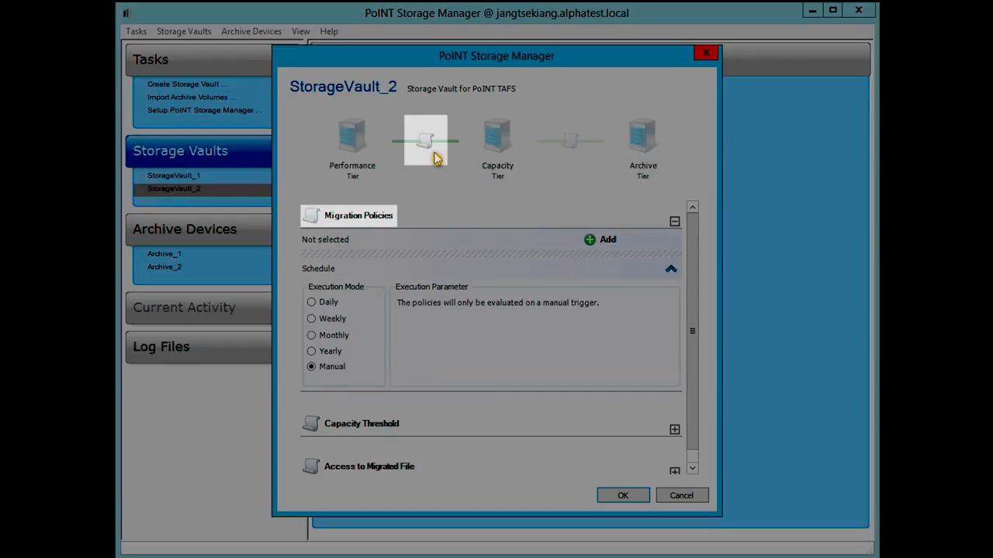
pyautogui.click(564, 149)
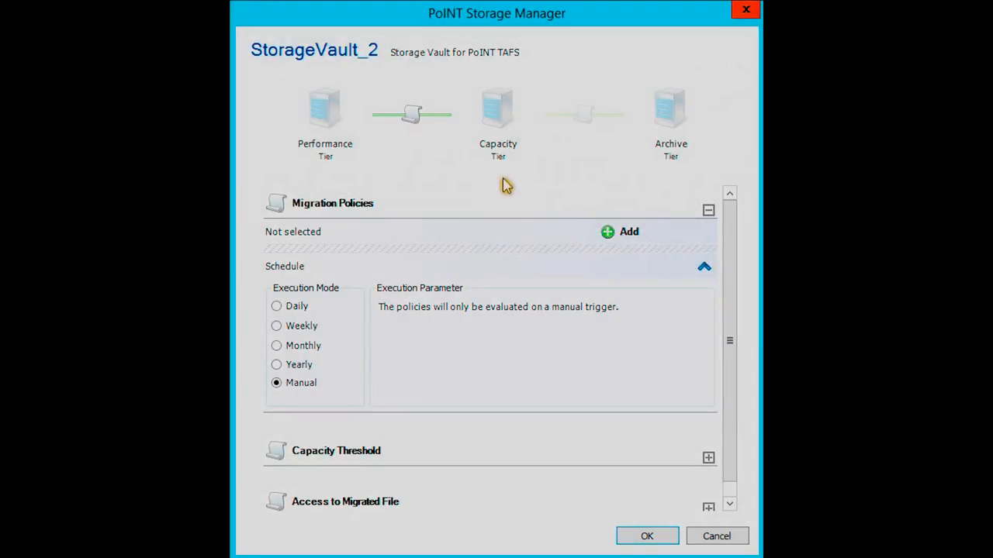
# Step: Create a migration policy named "Copy PDF's older 30 days to Capacity Tier" with file name pattern and file age conditions and a copy action
pyautogui.click(605, 231)
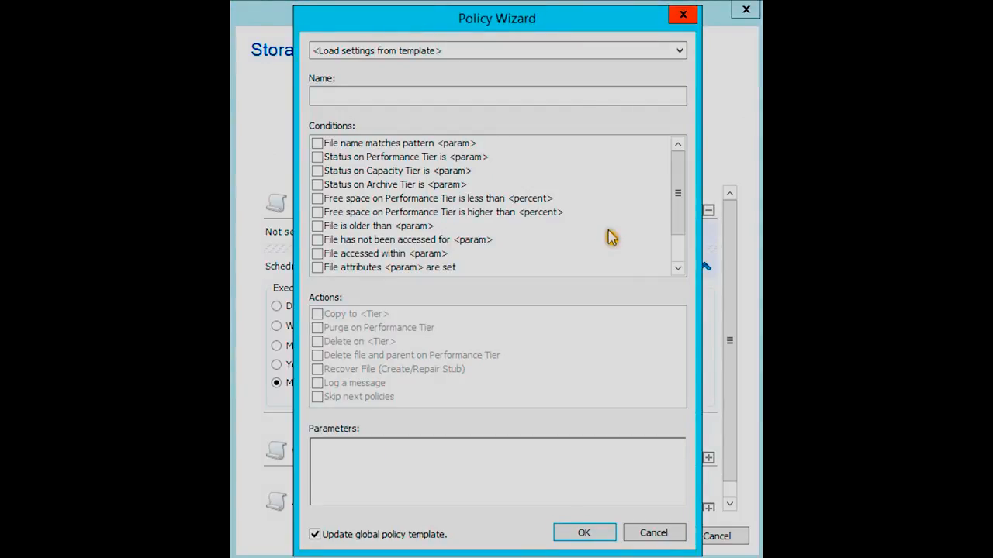
pyautogui.click(317, 143)
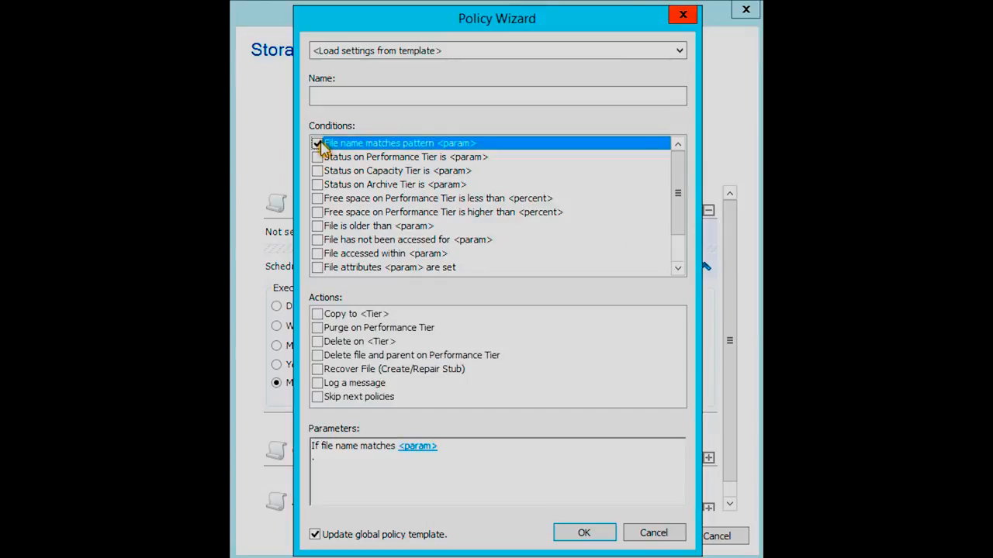
pyautogui.click(317, 226)
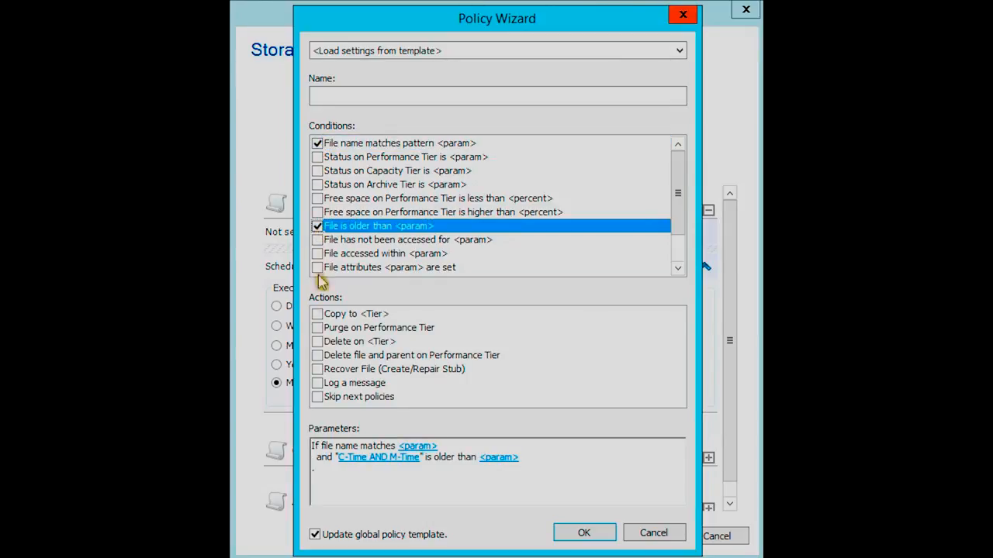
pyautogui.click(318, 314)
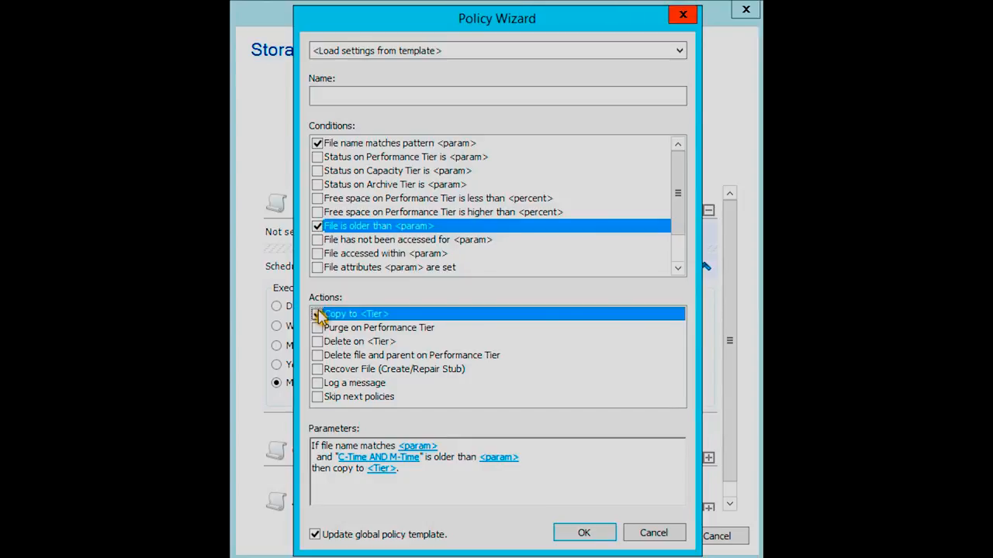
pyautogui.click(398, 95)
pyautogui.write("Copy PDF's older 30 days to Capacity Tier")
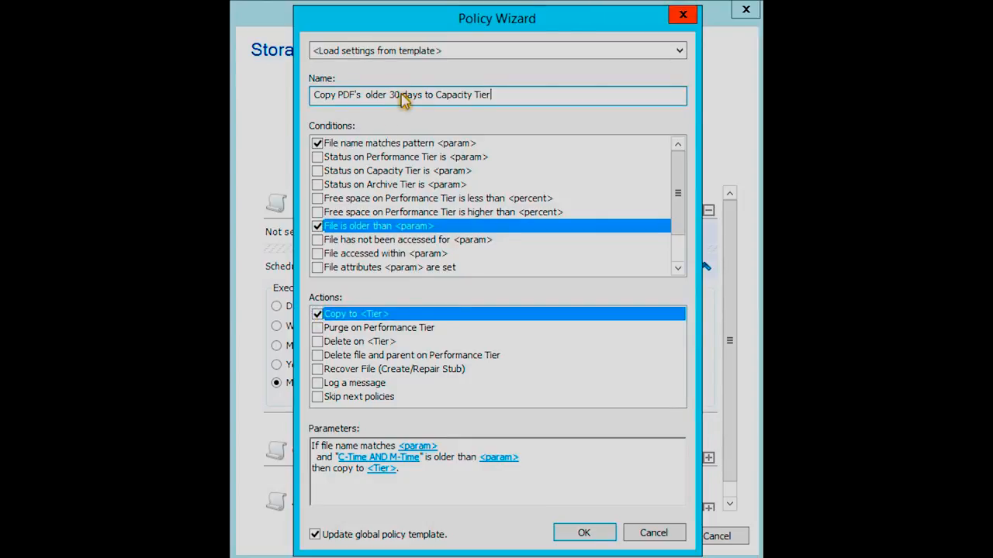
# Step: Set the migration policy's parameters to pattern *.pdf, age 30 days and copy target Capacity Tier, and save the policy
pyautogui.click(423, 446)
pyautogui.write('*.pdf')
pyautogui.press('Return')
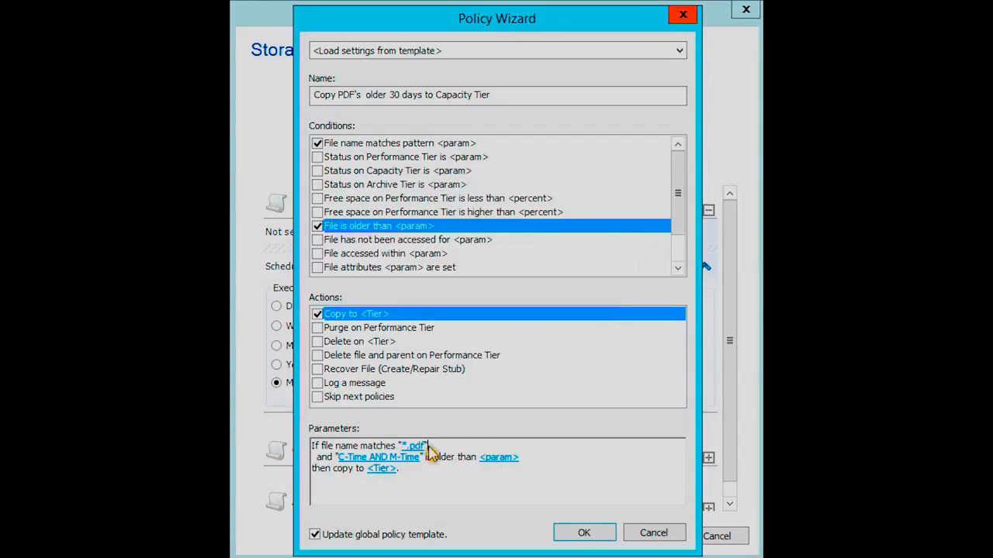
pyautogui.click(499, 457)
pyautogui.write('30 days')
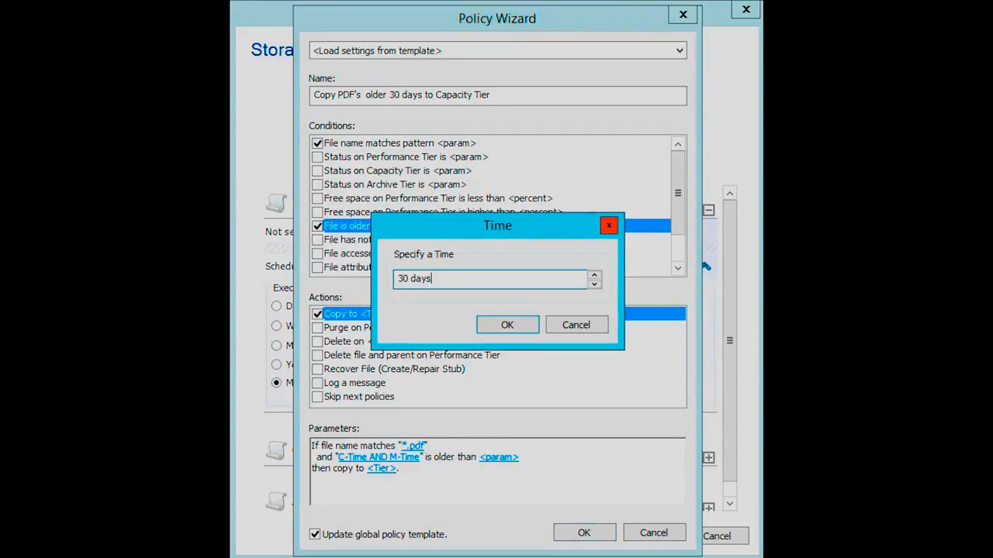
pyautogui.click(508, 325)
pyautogui.click(384, 468)
pyautogui.click(422, 293)
pyautogui.click(512, 340)
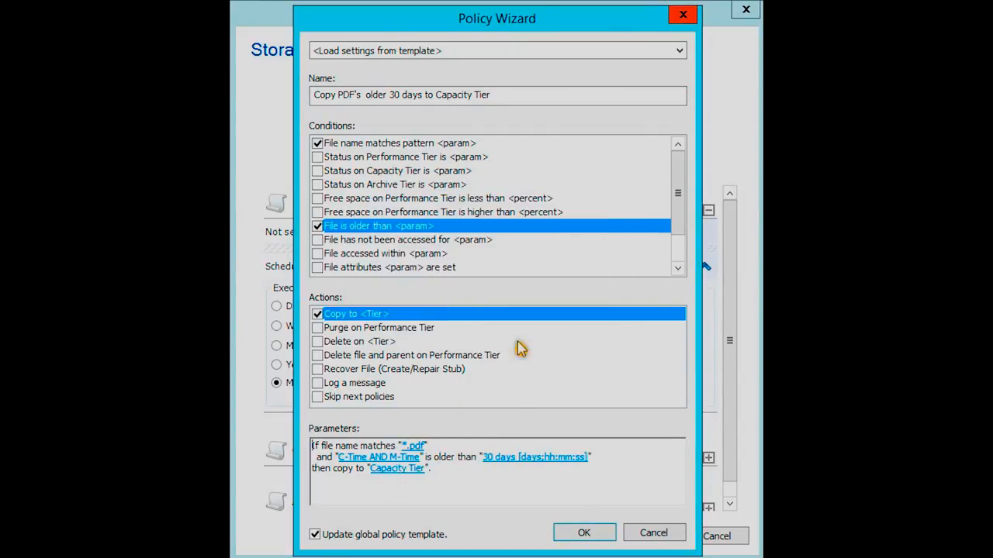
pyautogui.click(604, 534)
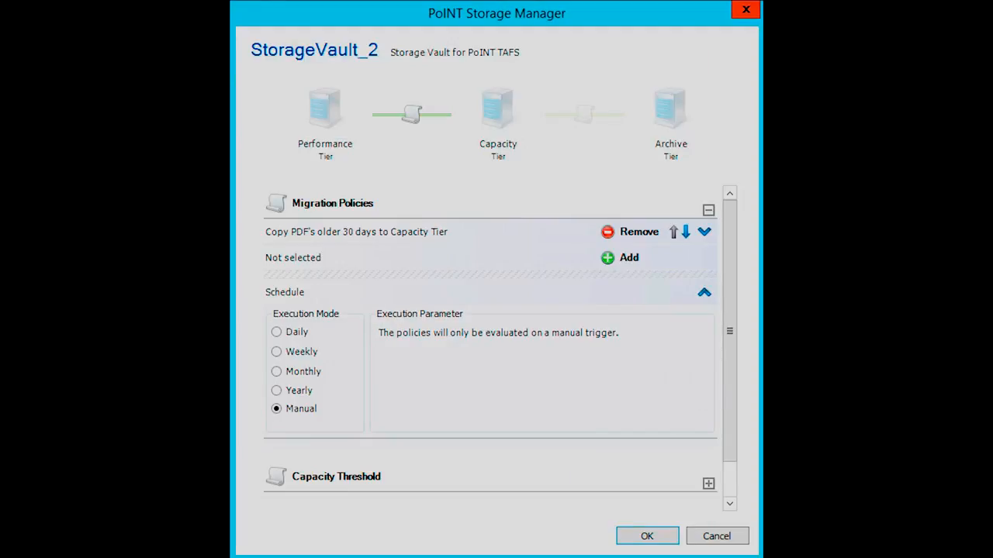
# Step: Add a second migration policy from the "Purge copied files" template
pyautogui.click(627, 258)
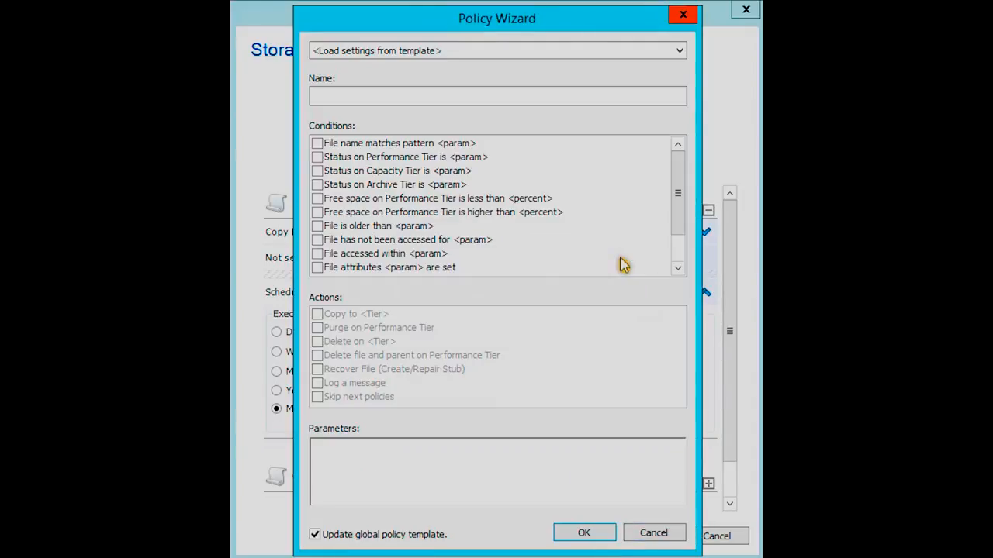
pyautogui.click(681, 52)
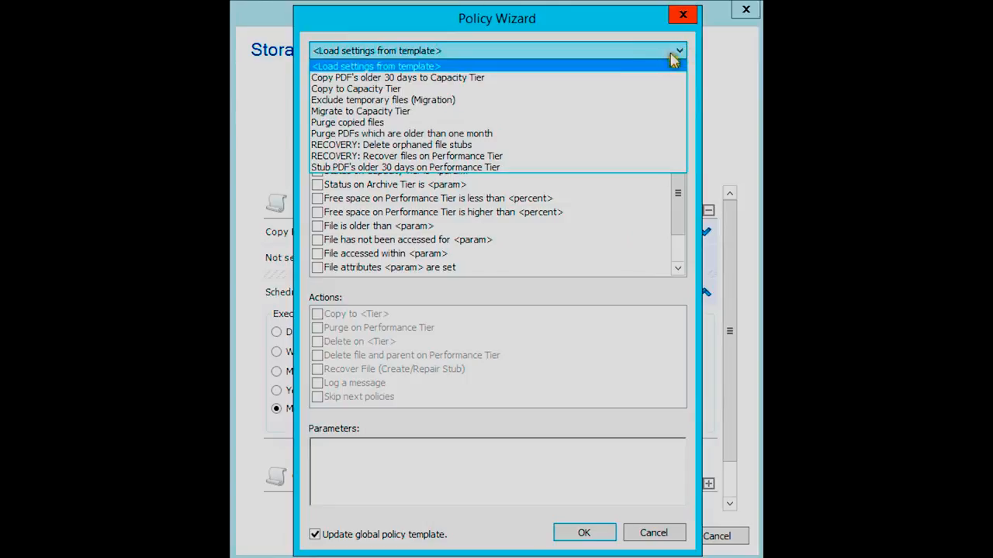
pyautogui.click(598, 127)
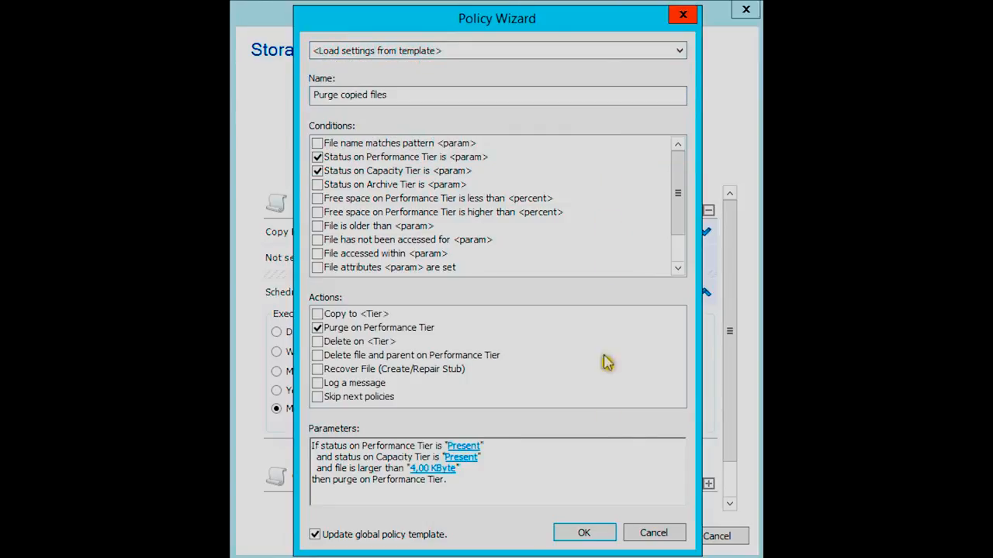
pyautogui.click(598, 532)
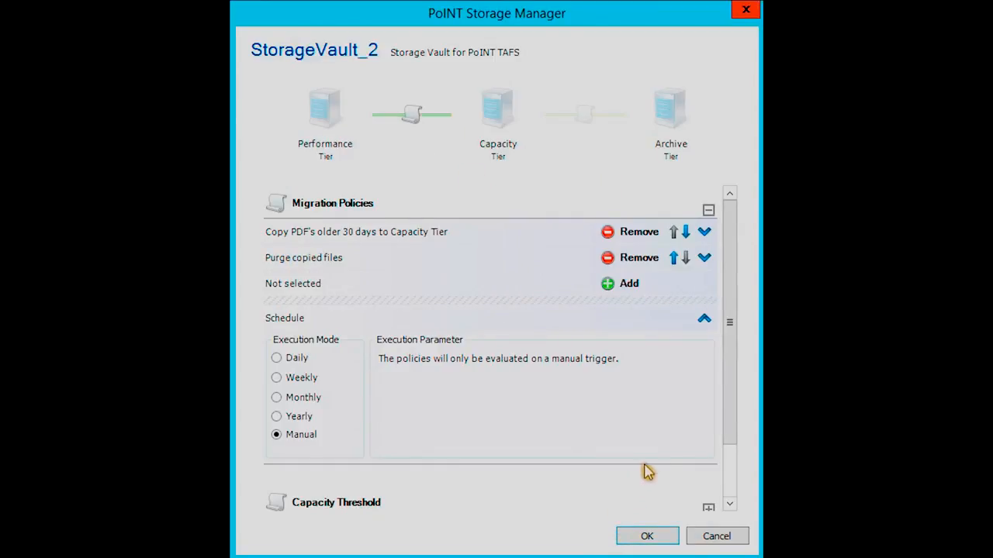
# Step: Set the used space threshold under Capacity Threshold to 70 percent
pyautogui.moveTo(729, 312); pyautogui.dragTo(719, 433)
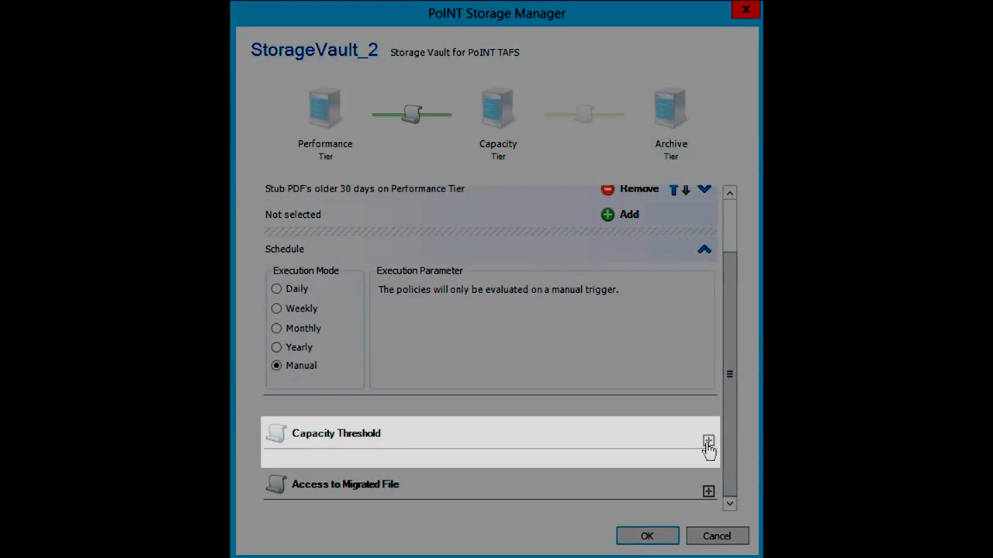
pyautogui.click(707, 442)
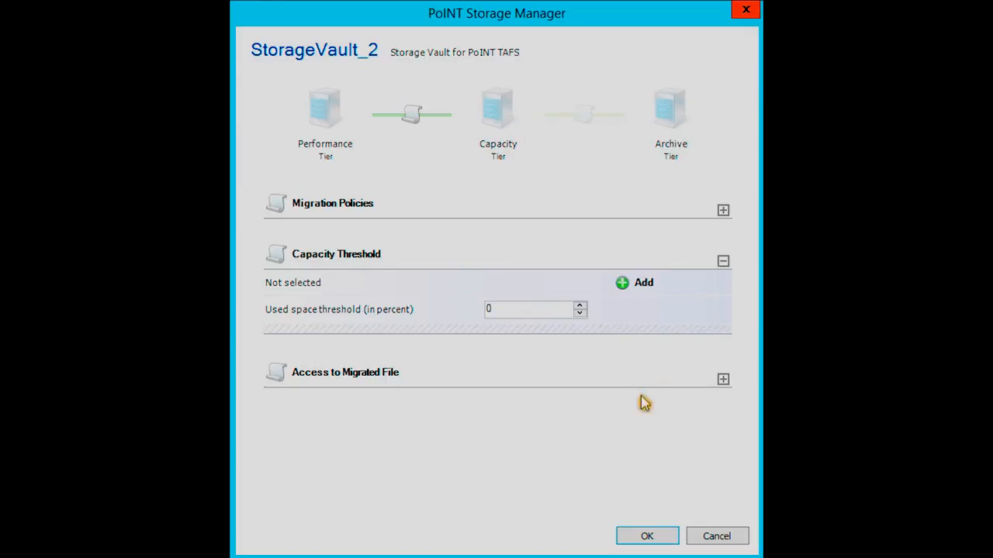
pyautogui.click(526, 310)
pyautogui.press('BackSpace')
pyautogui.write('70')
# Step: Add the "Purge oldest files" policy from its template to the capacity threshold
pyautogui.click(629, 288)
pyautogui.click(628, 51)
pyautogui.click(613, 99)
pyautogui.click(602, 537)
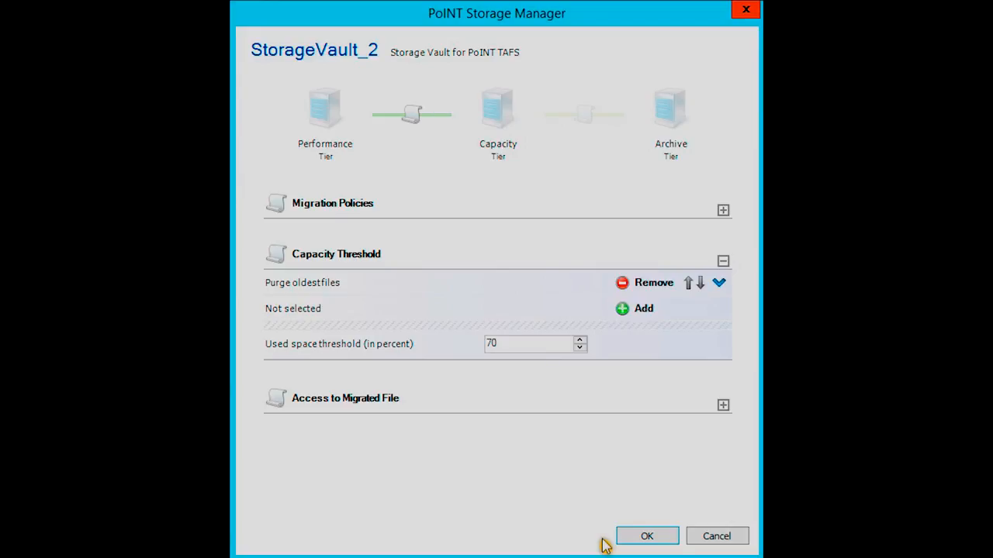
# Step: Create a migrated-file access policy "Recall files, larger 50 MB with 3 or more accesses per day" with minimum size and access-count conditions and a copy action
pyautogui.click(723, 405)
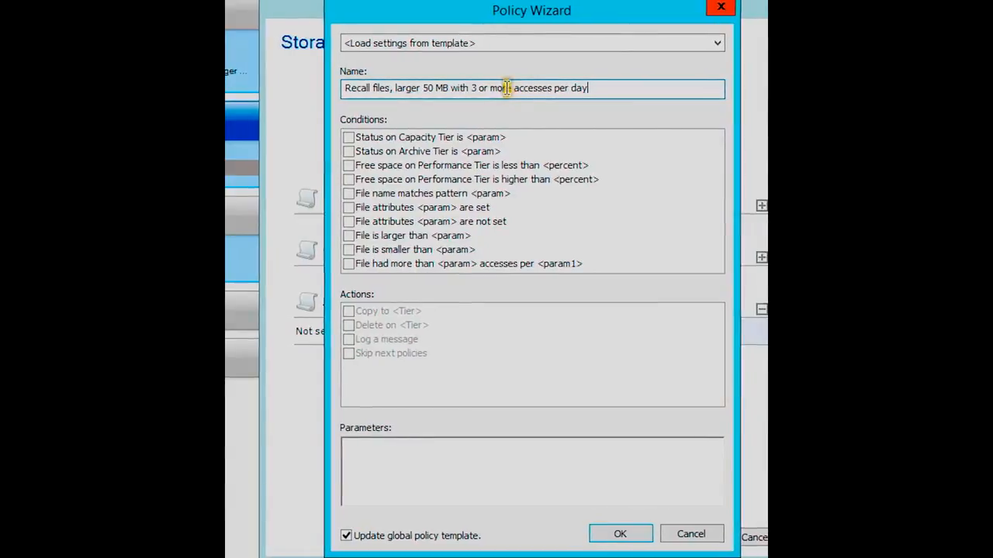
pyautogui.click(346, 236)
pyautogui.click(346, 264)
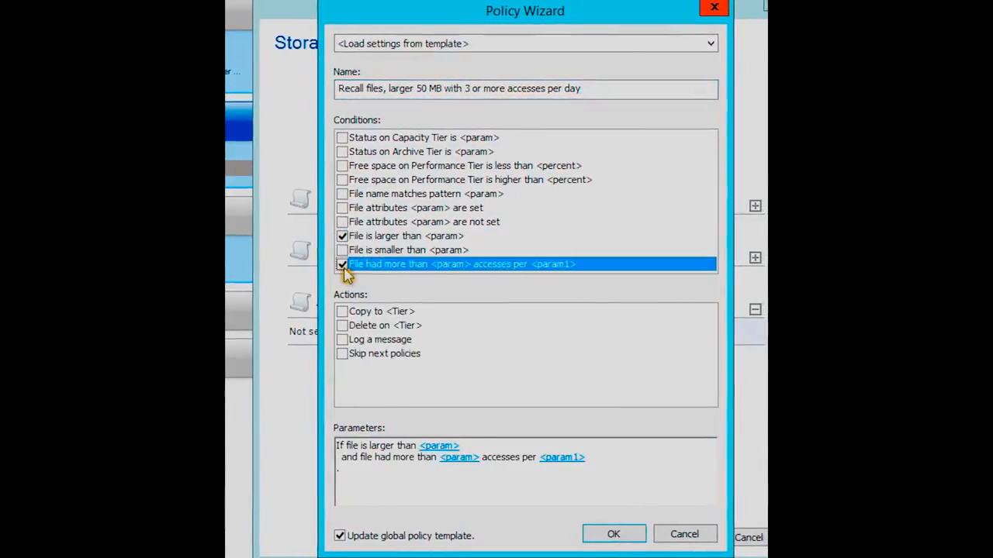
pyautogui.click(339, 311)
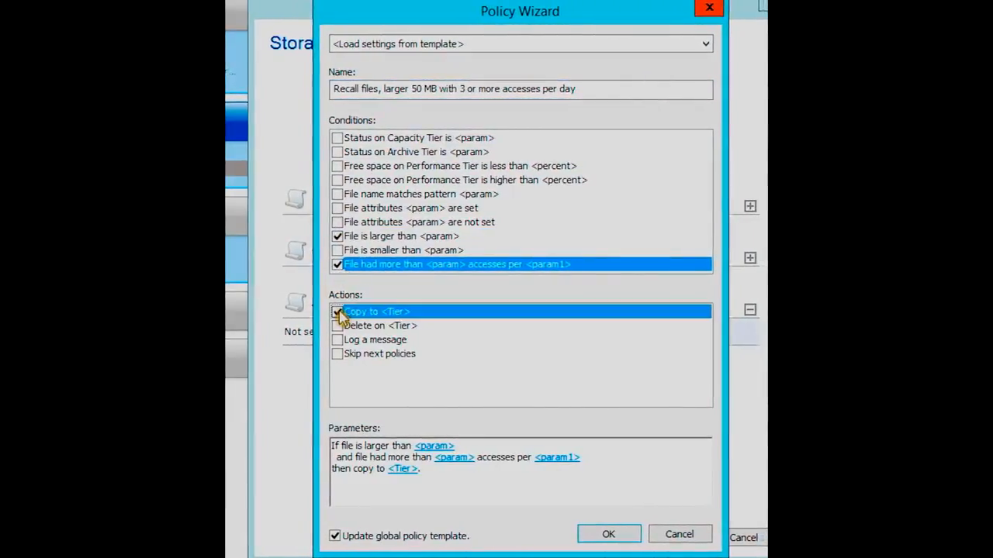
# Step: Set the recall policy to files larger than 50 MB, more than 3 accesses per Day, copied to the Performance Tier, and save it
pyautogui.click(434, 446)
pyautogui.write('50 MB')
pyautogui.press('Return')
pyautogui.click(449, 458)
pyautogui.write('3')
pyautogui.press('Return')
pyautogui.click(505, 461)
pyautogui.click(469, 283)
pyautogui.click(511, 340)
pyautogui.click(392, 469)
pyautogui.click(536, 338)
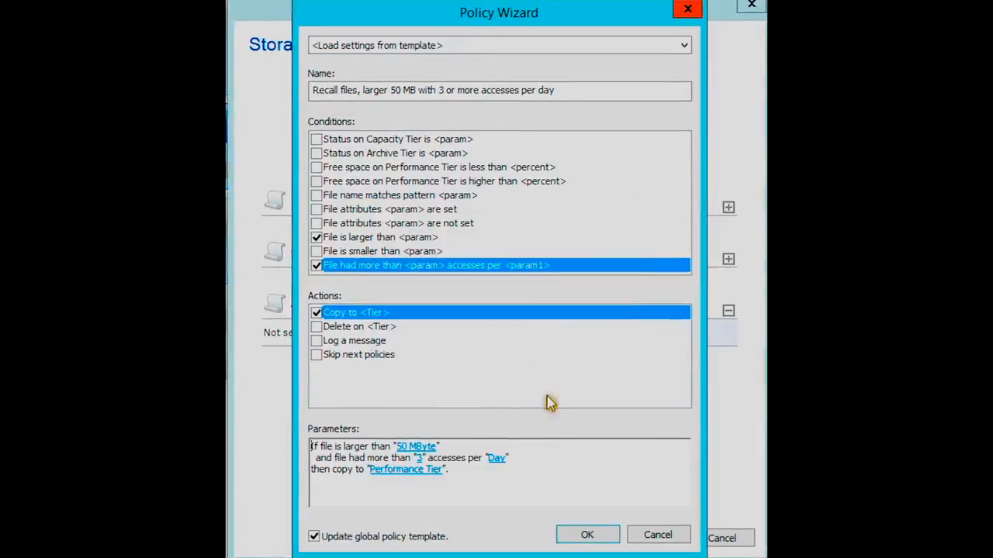
pyautogui.click(584, 535)
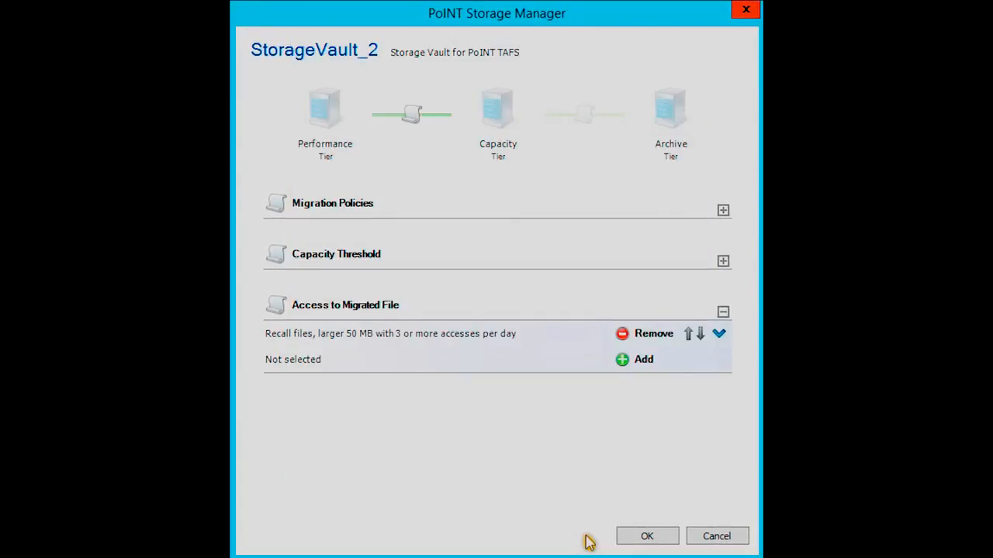
# Step: Create a Capacity-to-Archive policy named "Archive txt-files, older 90 days, larger 80 KByte" with pattern, age and minimum size conditions and the archive action
pyautogui.click(608, 114)
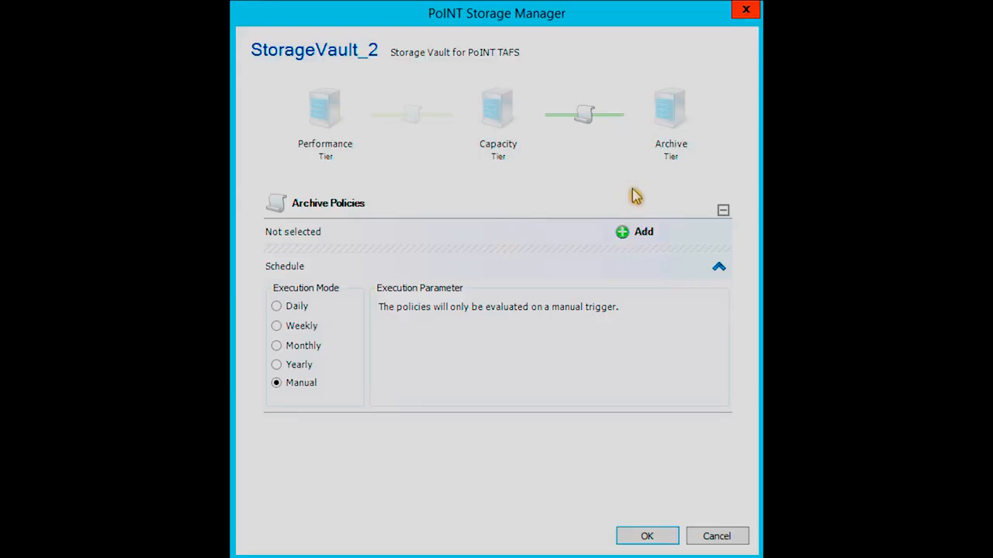
pyautogui.click(641, 234)
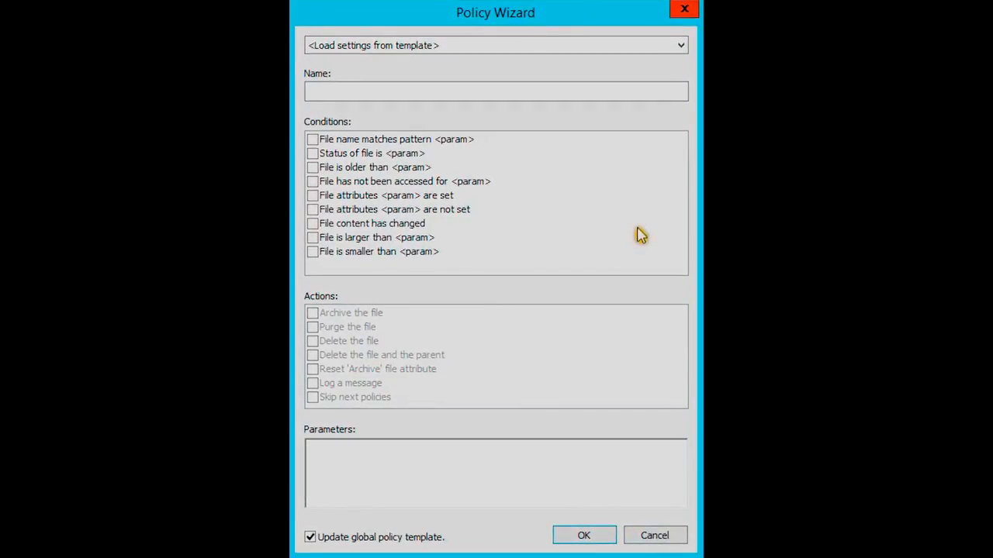
pyautogui.click(581, 92)
pyautogui.write('Archive txt-files, older 90 days, larger 80 KByte')
pyautogui.click(312, 139)
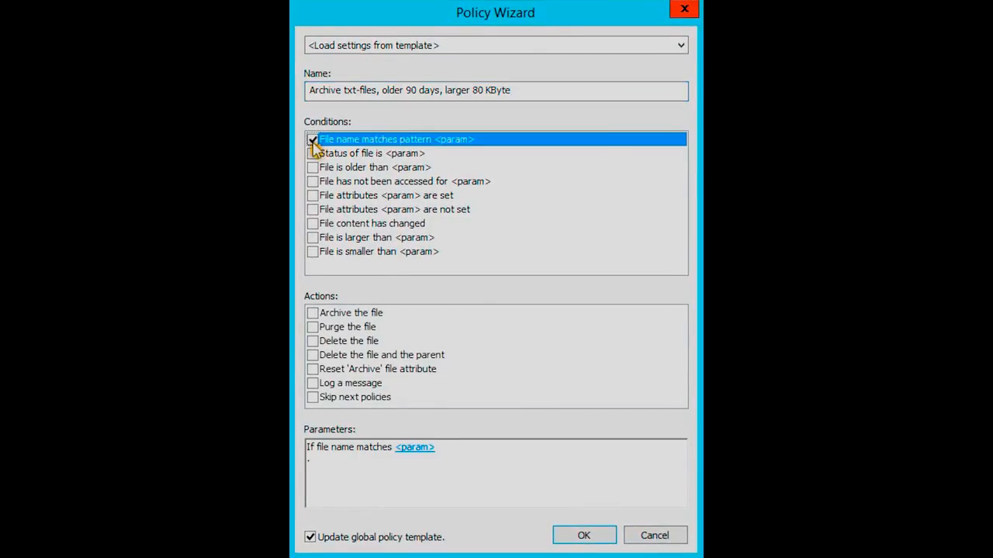
pyautogui.click(312, 167)
pyautogui.click(312, 237)
pyautogui.click(311, 313)
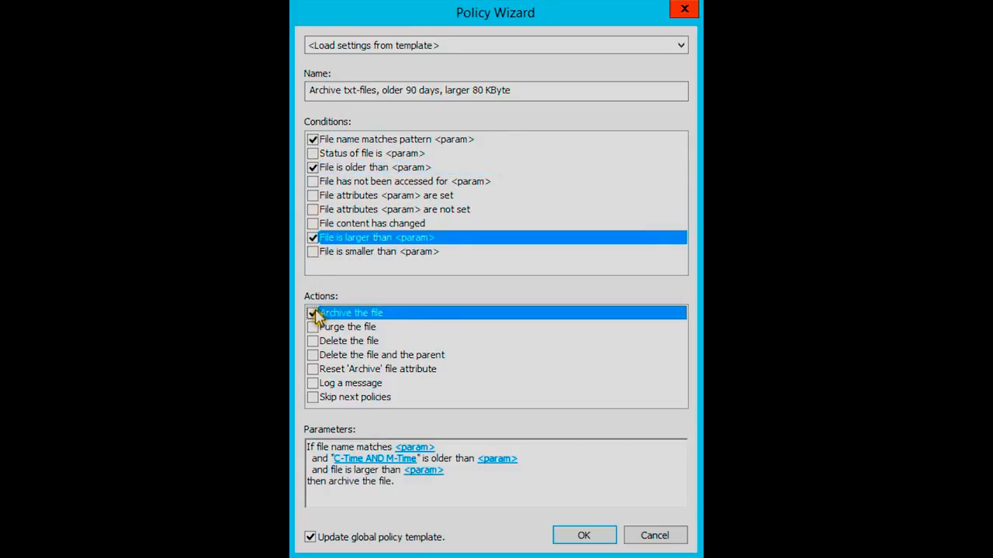
# Step: Set the archive policy's parameters to pattern *.txt, older than 90 days and larger than 80 KByte, and save the policy
pyautogui.click(407, 448)
pyautogui.write('*.txt')
pyautogui.press('Return')
pyautogui.click(497, 460)
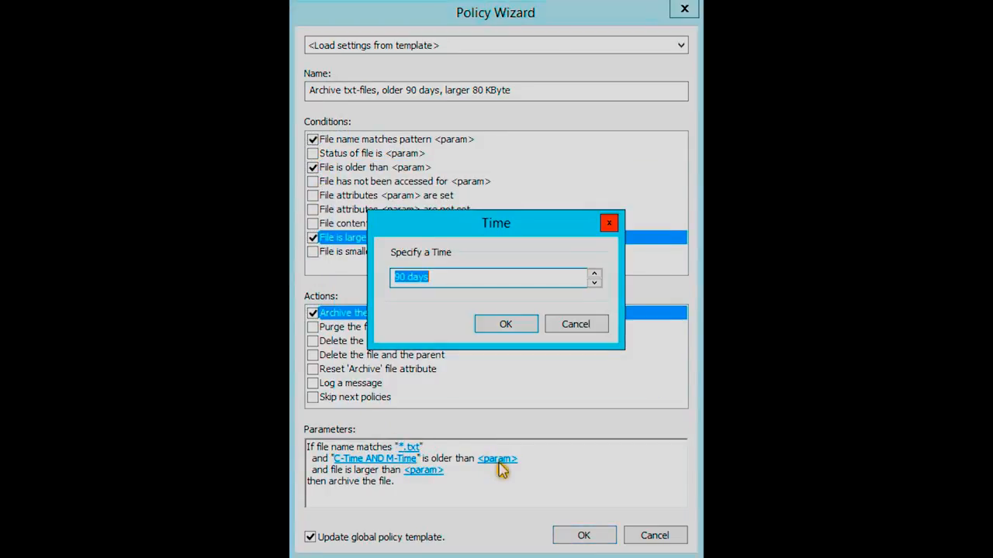
pyautogui.write('90')
pyautogui.press('Return')
pyautogui.click(423, 471)
pyautogui.write('80')
pyautogui.press('Return')
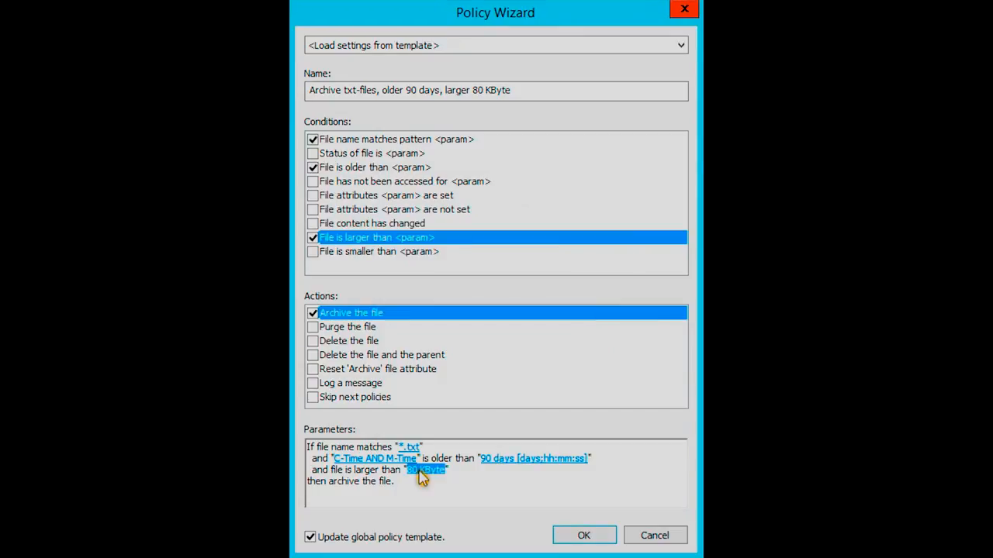
pyautogui.click(584, 535)
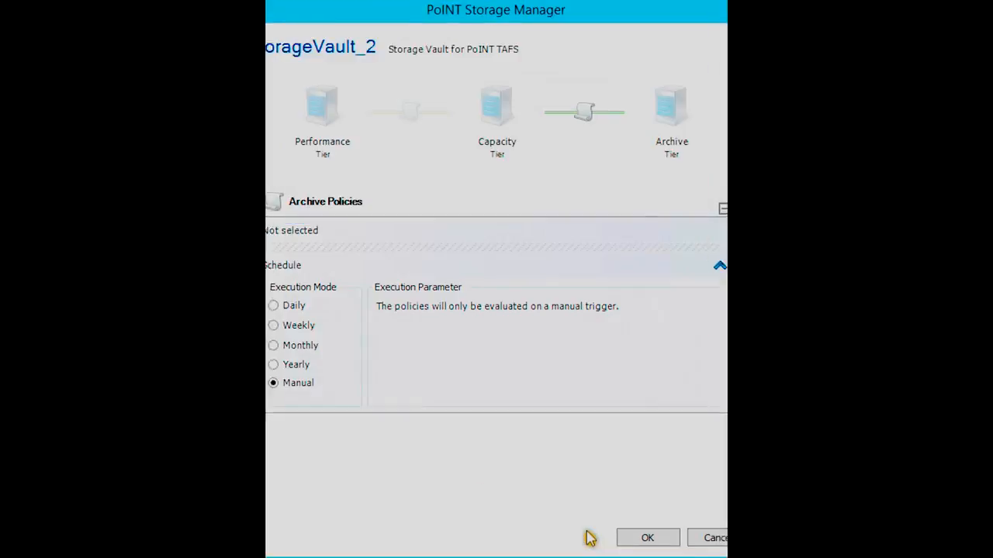
# Step: Set the archive policies' execution mode to Daily and save the storage vault configuration
pyautogui.click(298, 335)
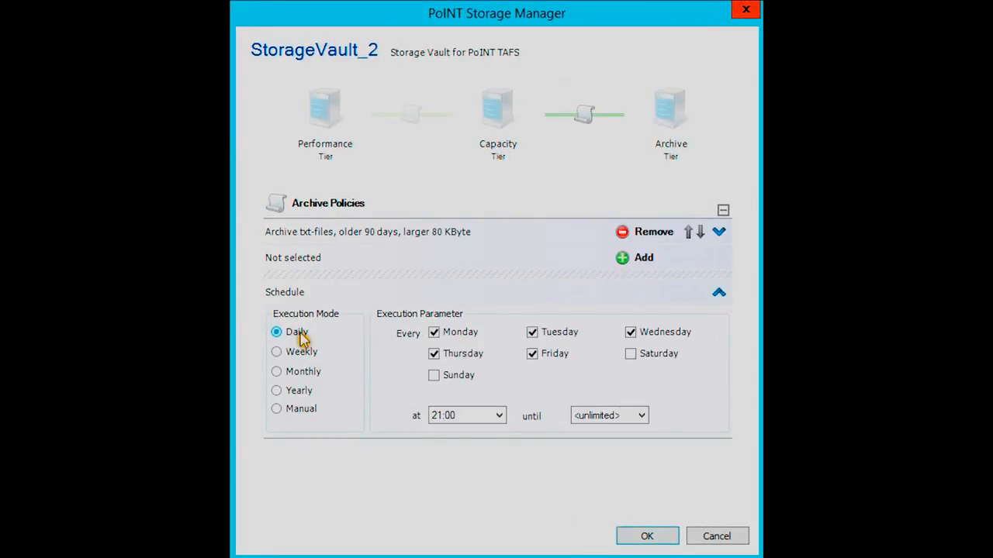
pyautogui.click(647, 536)
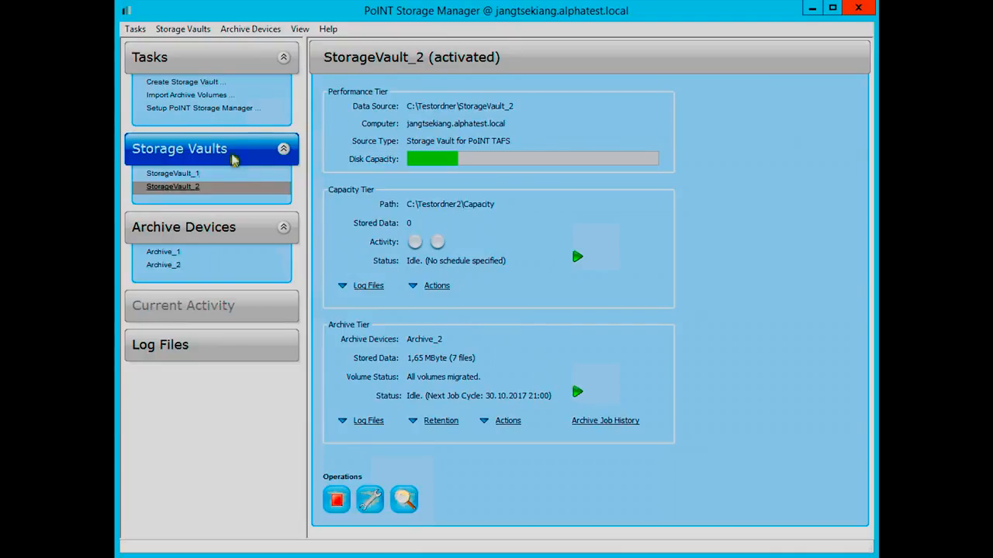
# Step: In the Archive Tier's manual policy execution, add a policy named "Skip policies for changed txt-files" with file-pattern and content-changed conditions and the skip-next-policies action
pyautogui.click(183, 115)
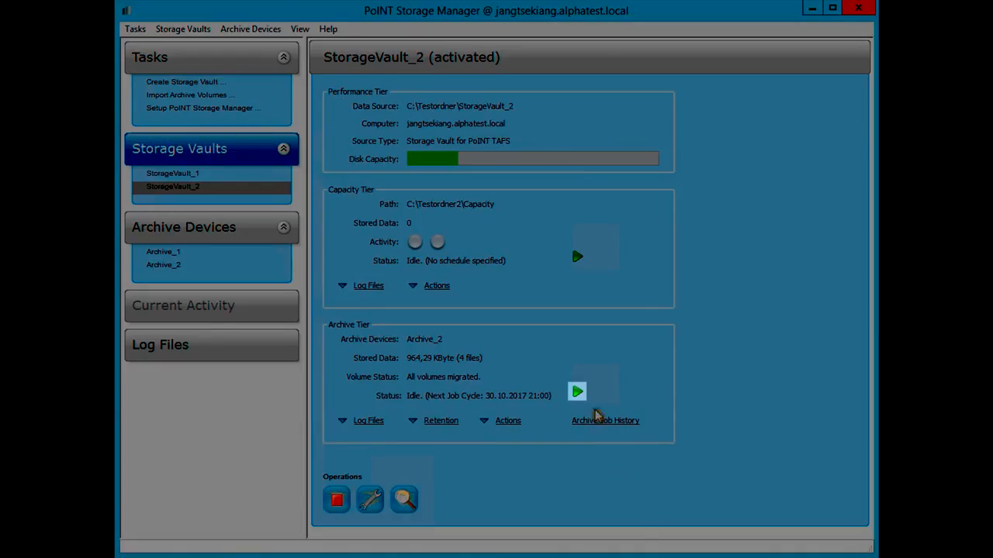
pyautogui.click(579, 393)
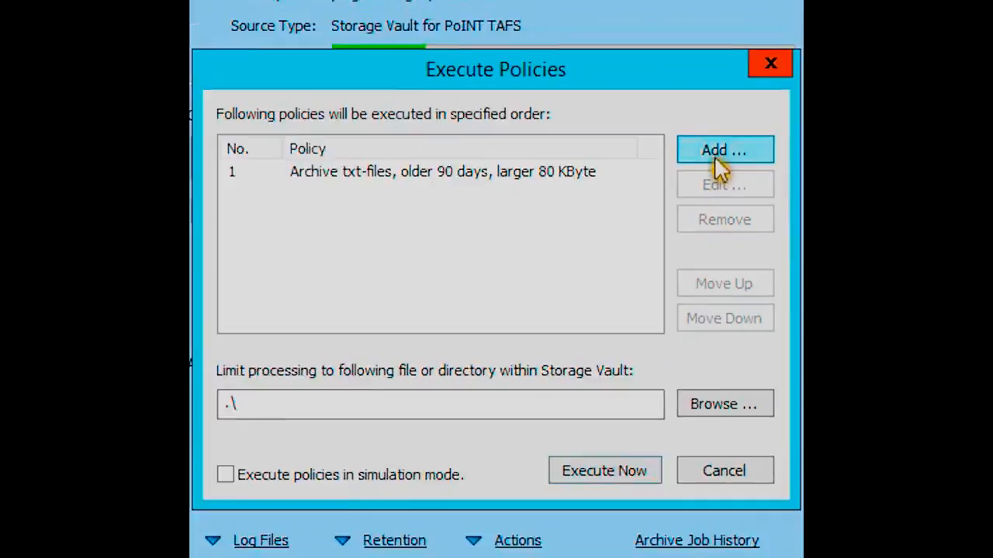
pyautogui.click(772, 122)
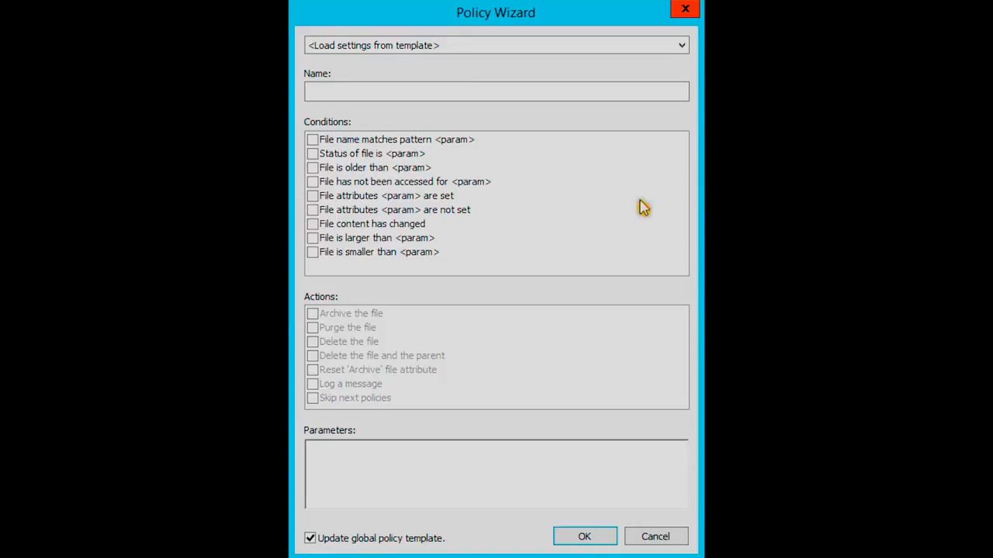
pyautogui.write('Skip policies for changed txt-files')
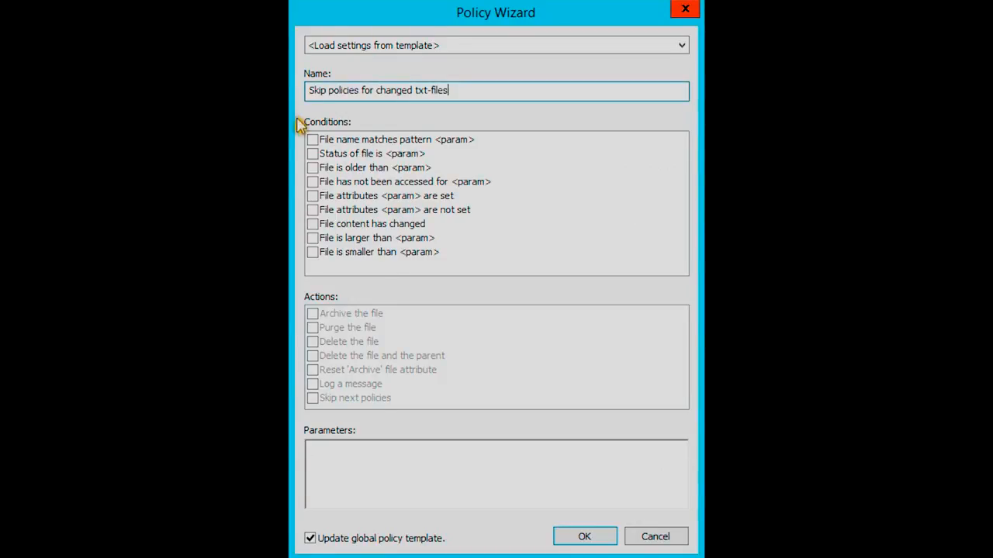
pyautogui.click(312, 139)
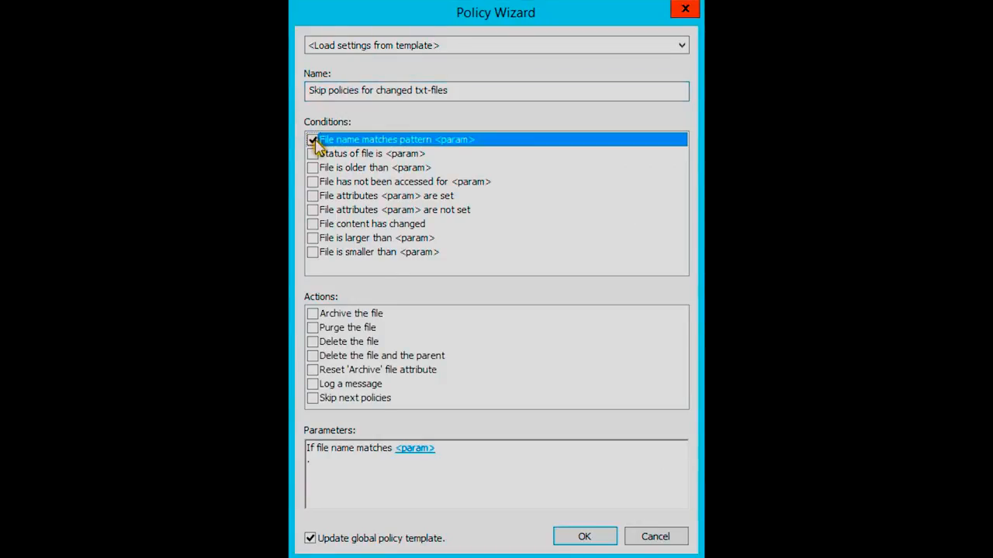
pyautogui.click(312, 224)
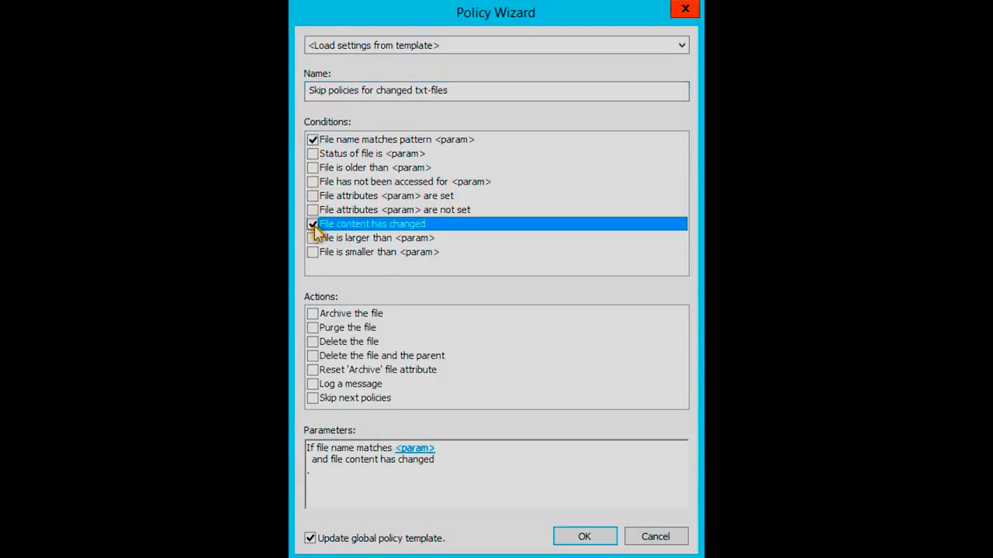
pyautogui.click(312, 398)
# Step: Set the skip policy's file name pattern to *.txt and save the policy
pyautogui.click(405, 453)
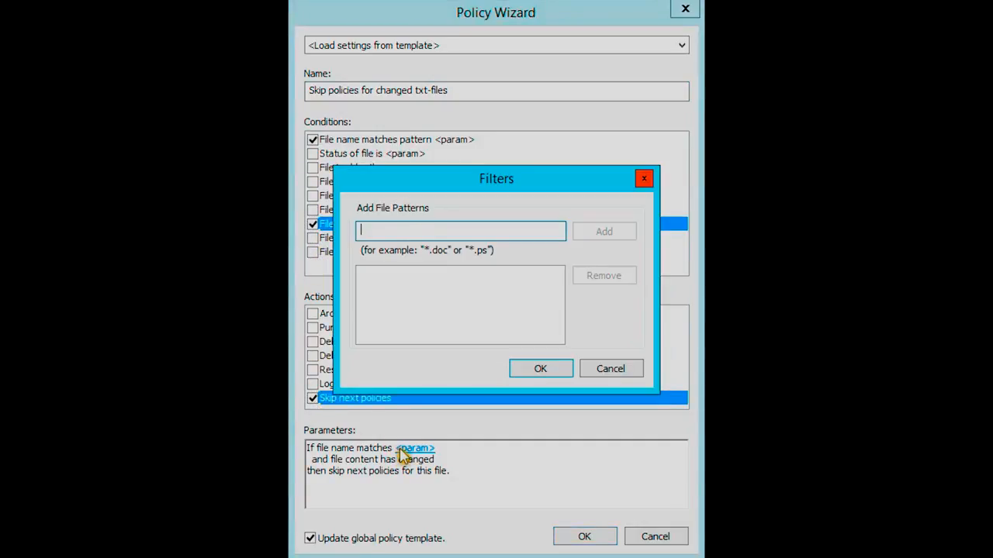
pyautogui.write('*.txt')
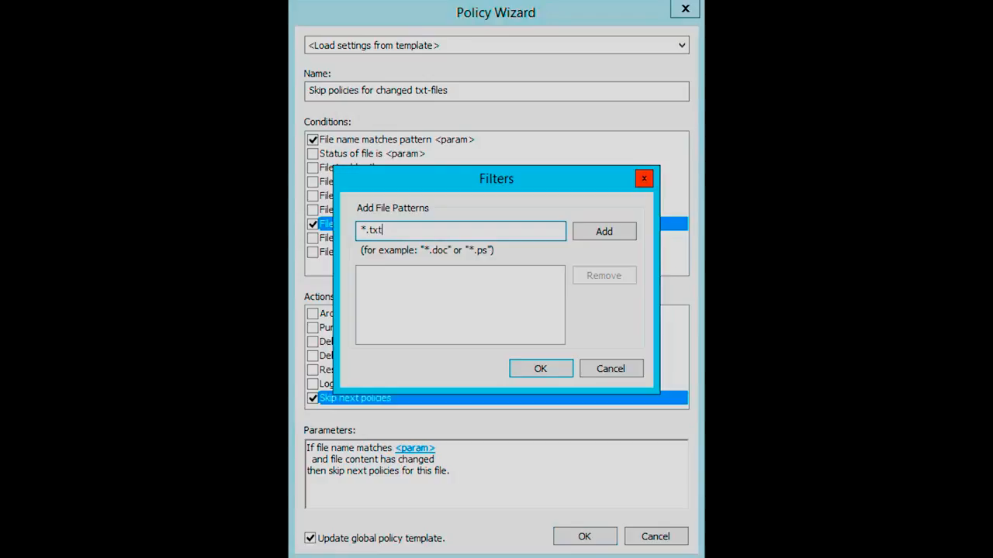
pyautogui.press('Return')
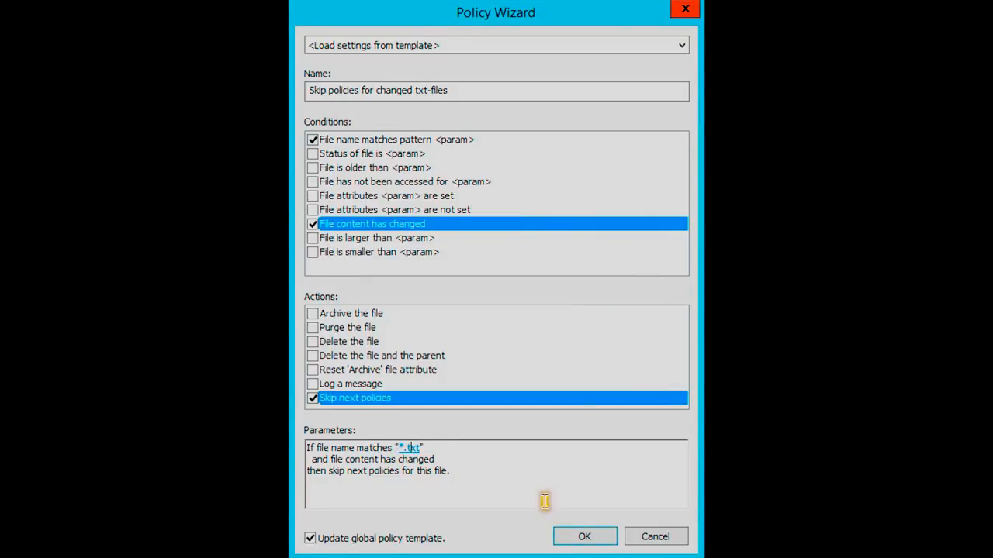
pyautogui.click(586, 536)
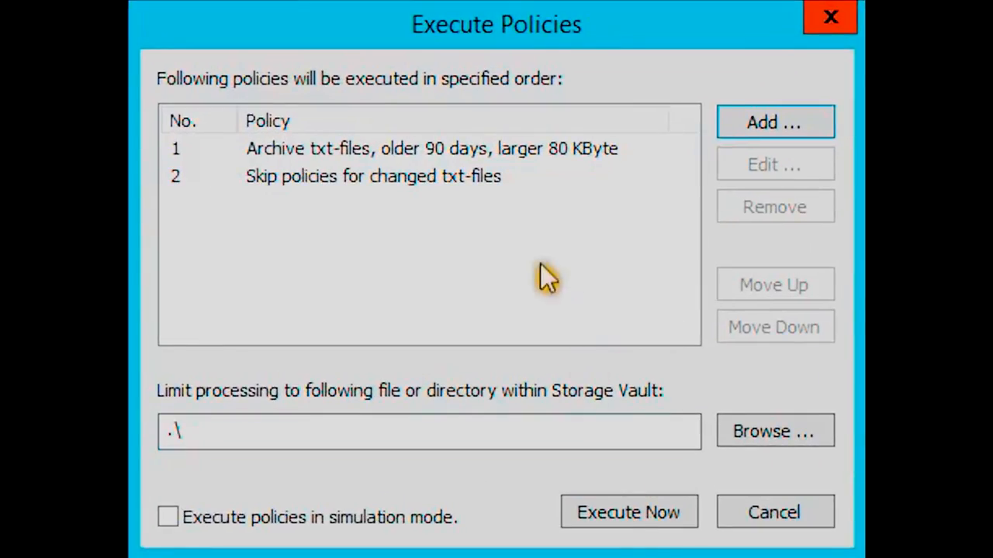
# Step: Move "Skip policies for changed txt-files" ahead of the archive policy in the execution order and execute the policies
pyautogui.click(498, 181)
pyautogui.click(755, 293)
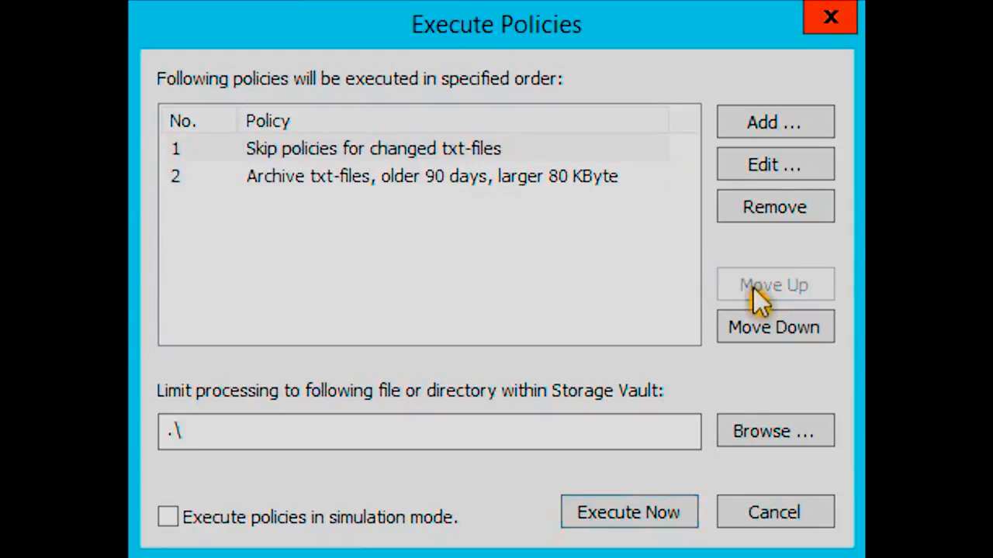
pyautogui.click(662, 514)
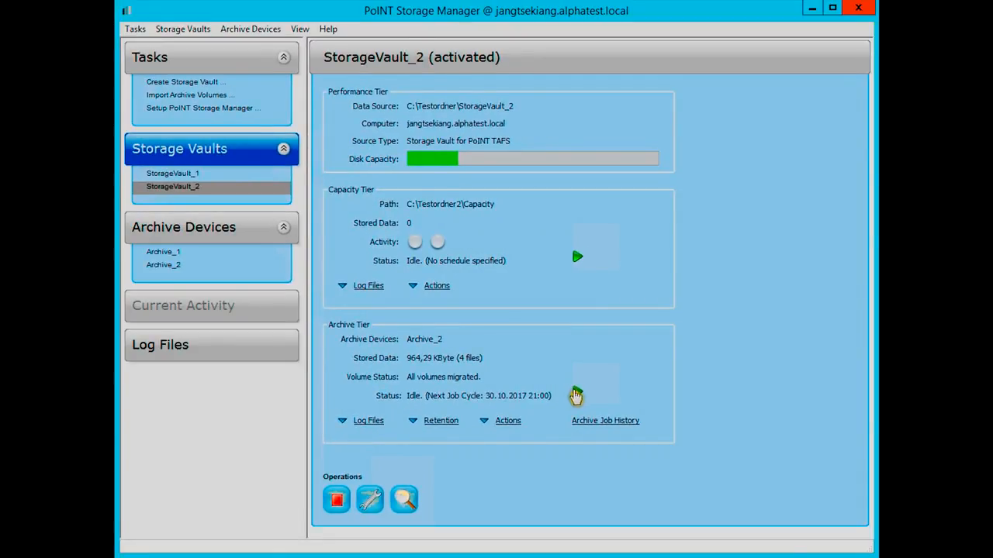
# Step: Manually execute the Archive Tier policy "Archive txt-files, older 90 days, larger 80 KByte" for StorageVault_2
pyautogui.click(576, 392)
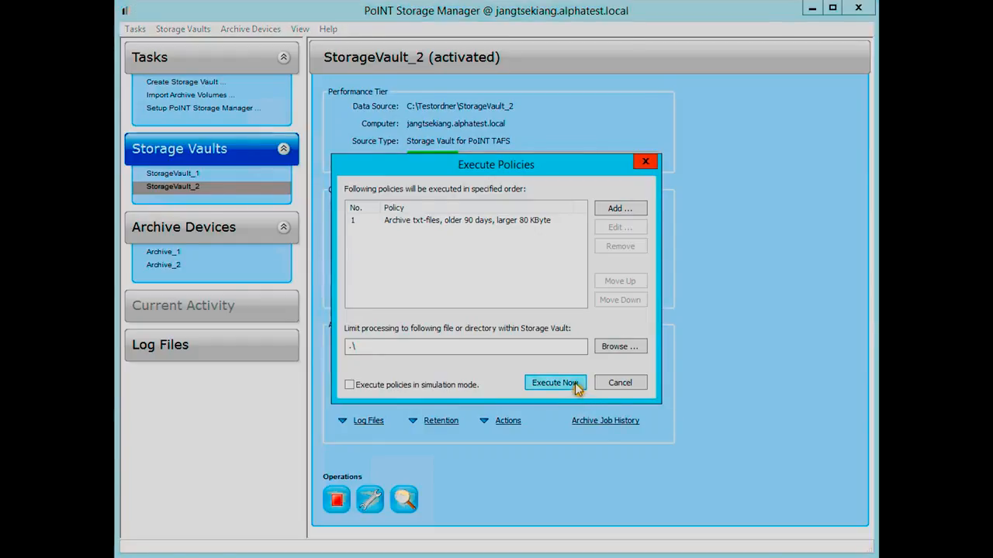
pyautogui.click(577, 382)
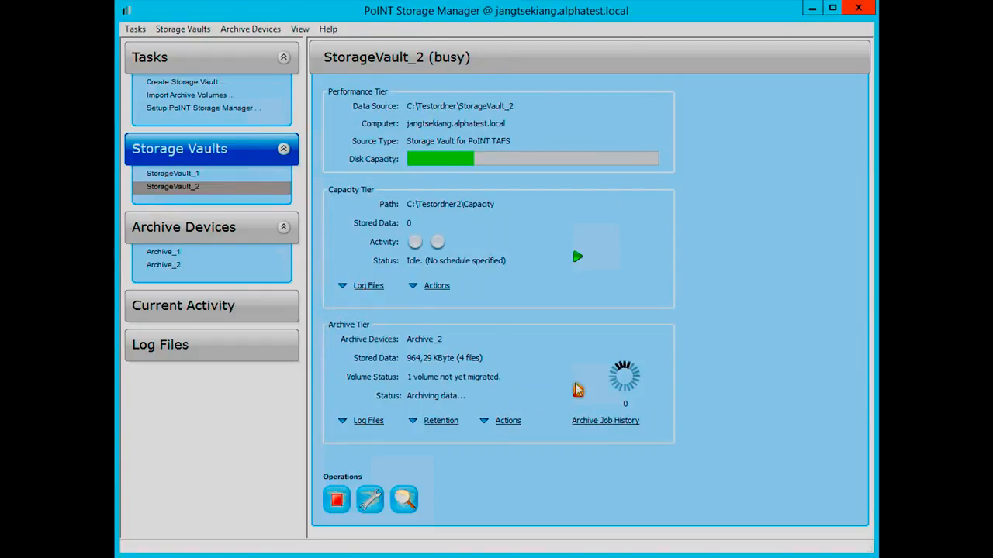